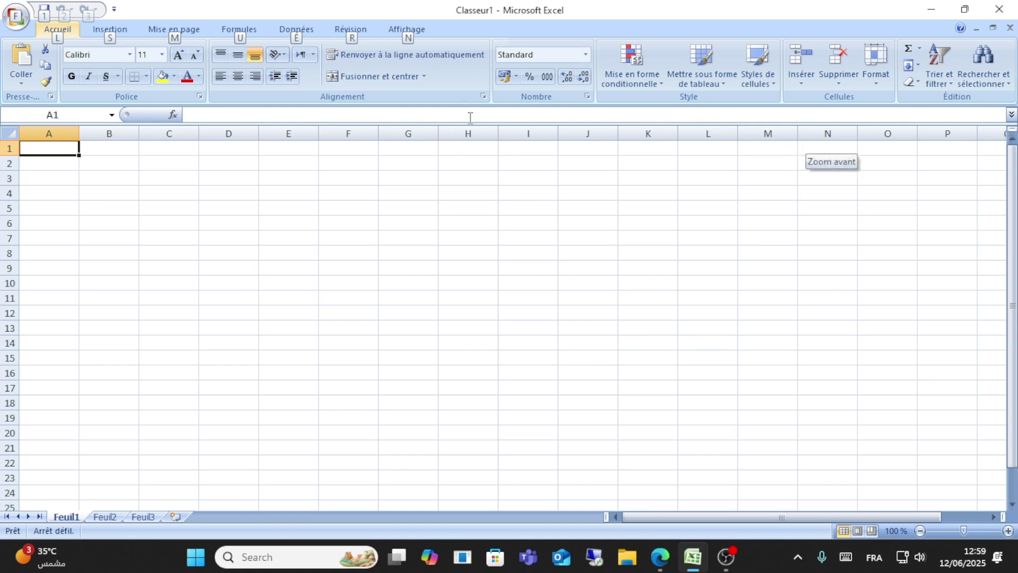
Step: Select a block of cells in the blank Excel sheet, then clear the selection
mouse_move(79, 159)
left_mouse_down()
mouse_move(362, 246)
mouse_move(312, 159)
mouse_move(389, 184)
mouse_move(636, 154)
mouse_move(33, 168)
mouse_move(536, 314)
left_mouse_up()
scroll(32, 168, "down", 1)
left_click(39, 148)
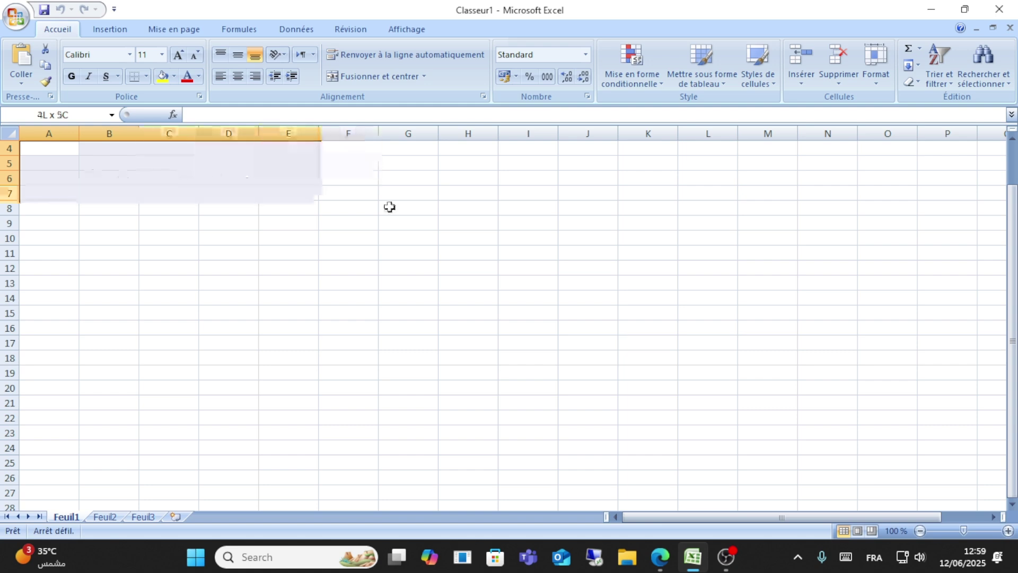
Step: Create a new n8n workflow and bring up the Microsoft Excel 365 node's actions for the first step
left_click(661, 557)
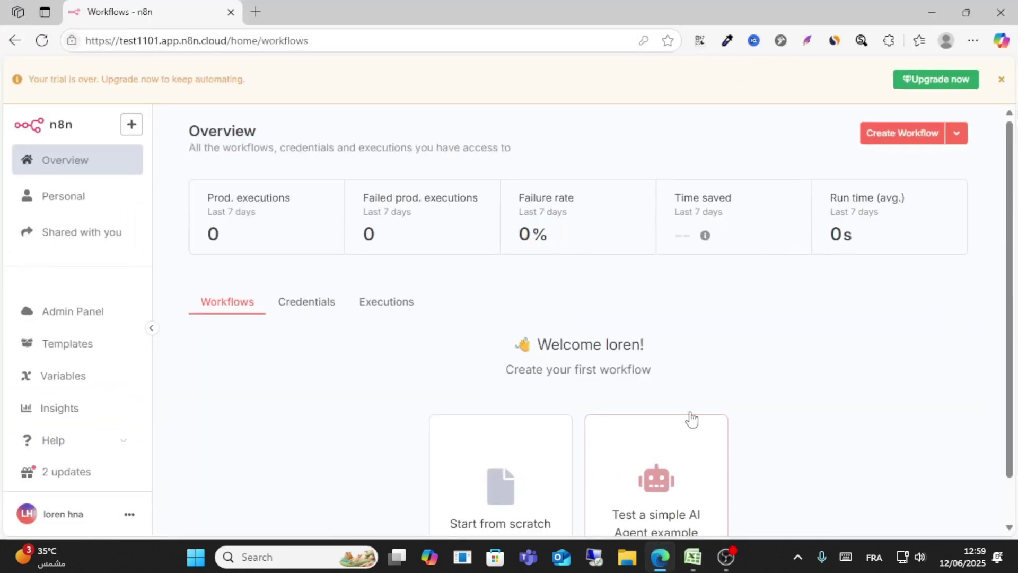
left_click(877, 150)
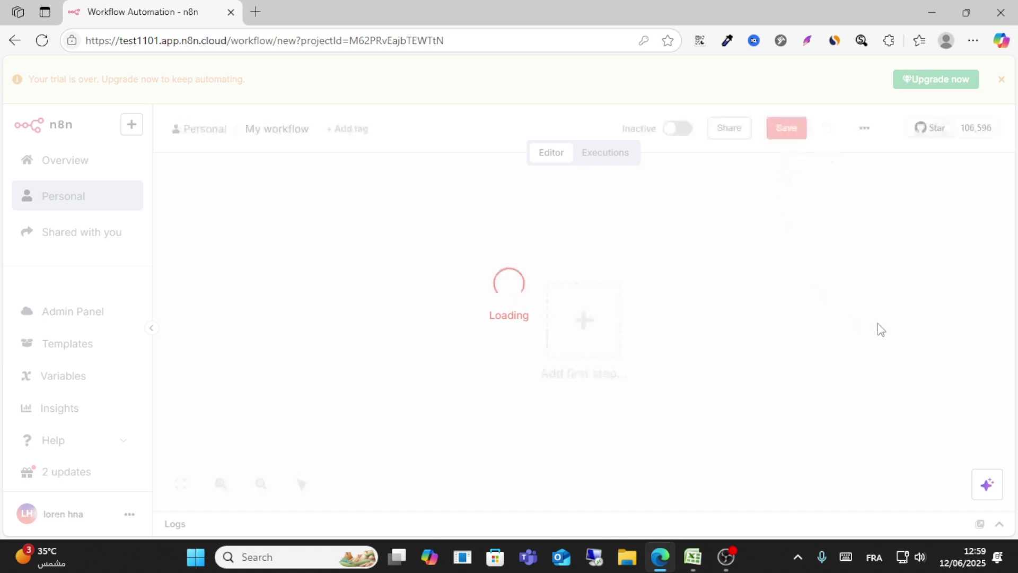
left_click(598, 342)
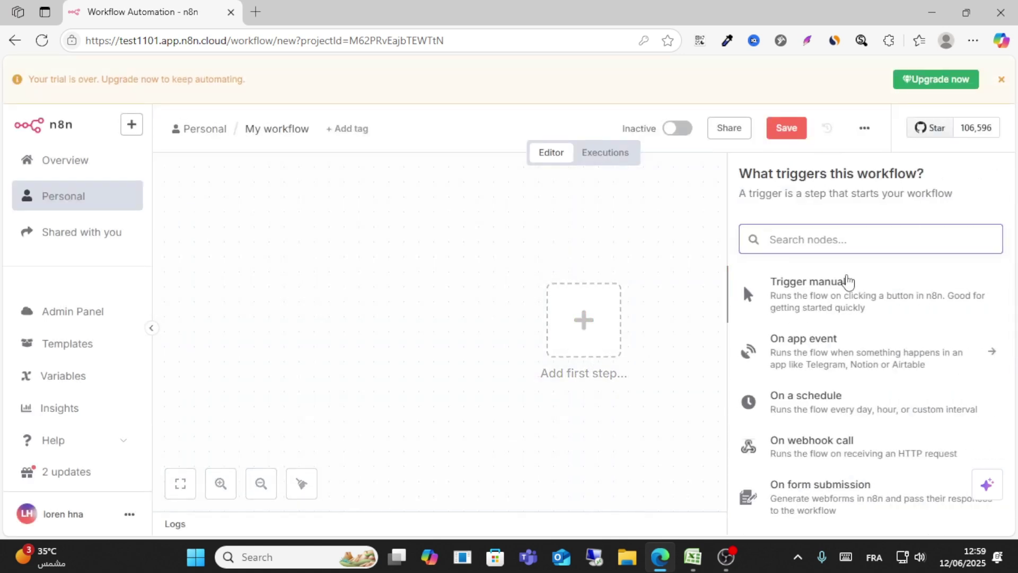
left_click(856, 246)
type("exc")
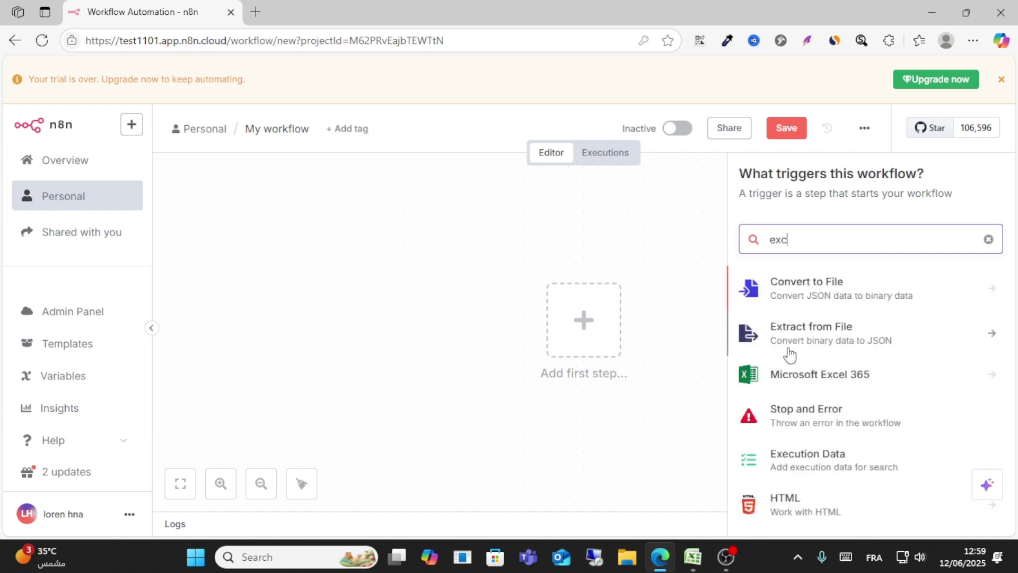
left_click(840, 375)
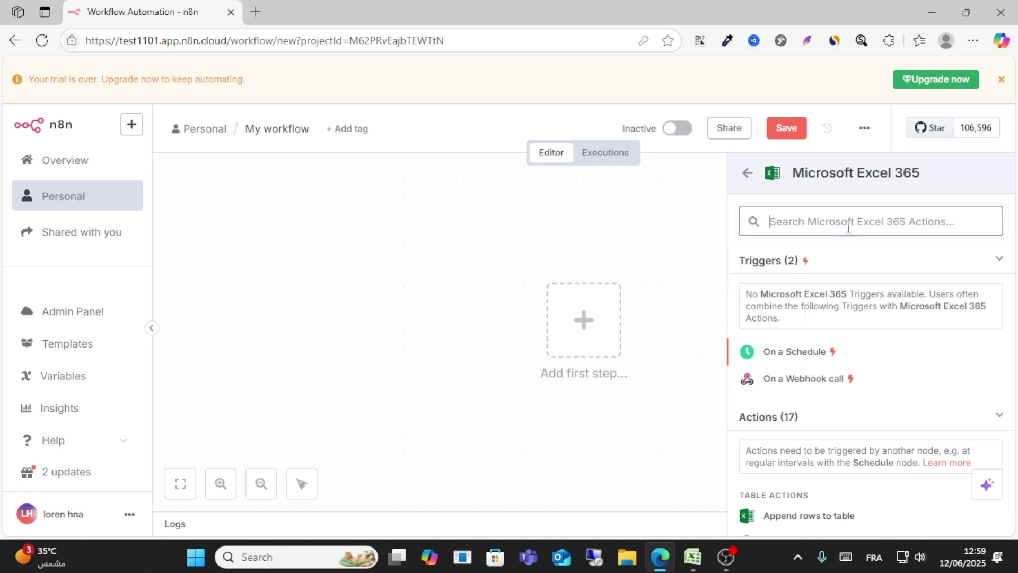
scroll(825, 395, "down", 2)
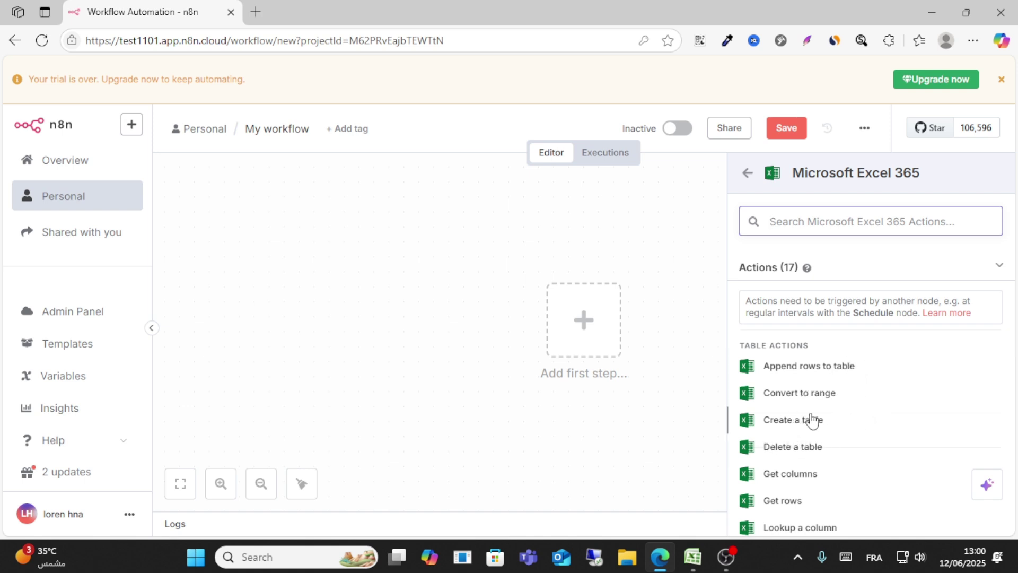
Step: Return to the Excel spreadsheet and briefly select a block of cells
left_click(692, 557)
scroll(486, 273, "down", 3)
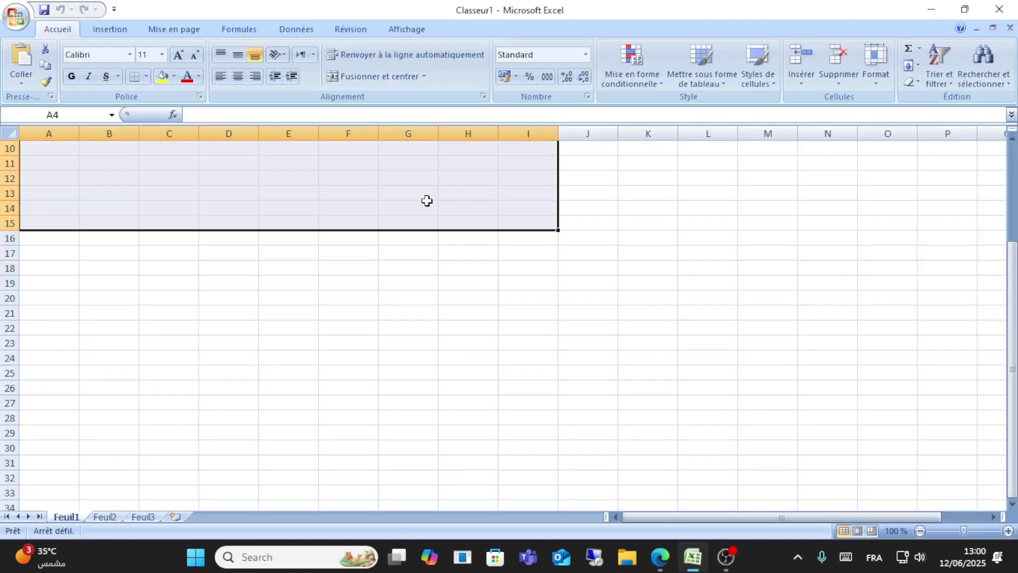
left_click_drag(426, 205, 486, 319)
left_click(228, 193)
left_click_drag(48, 163, 83, 196)
type(";;")
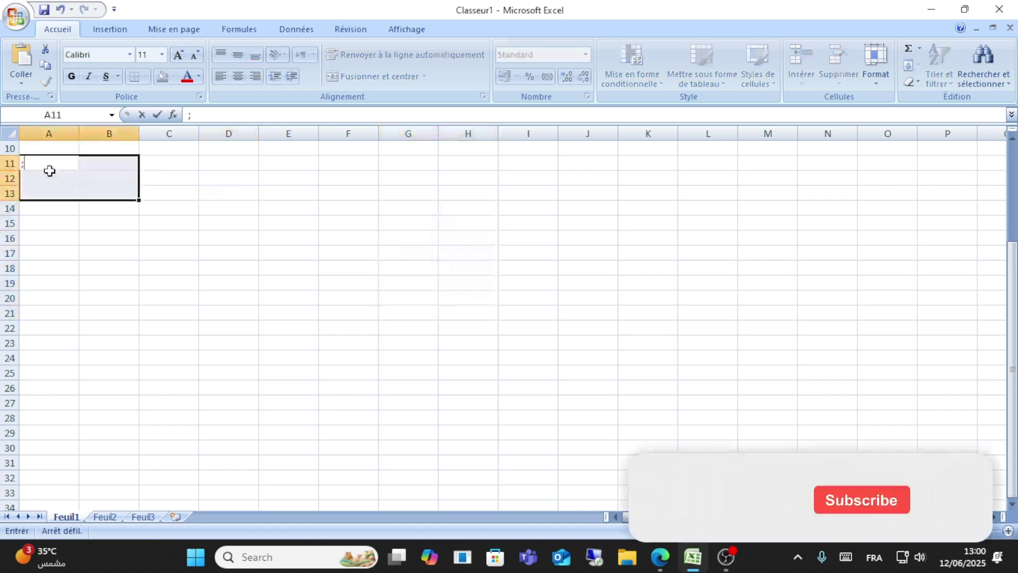
left_click(100, 211)
Step: Add the Excel 365 'Create a table' node, keep Resource as Table, and bring up its credential choices
left_click(660, 557)
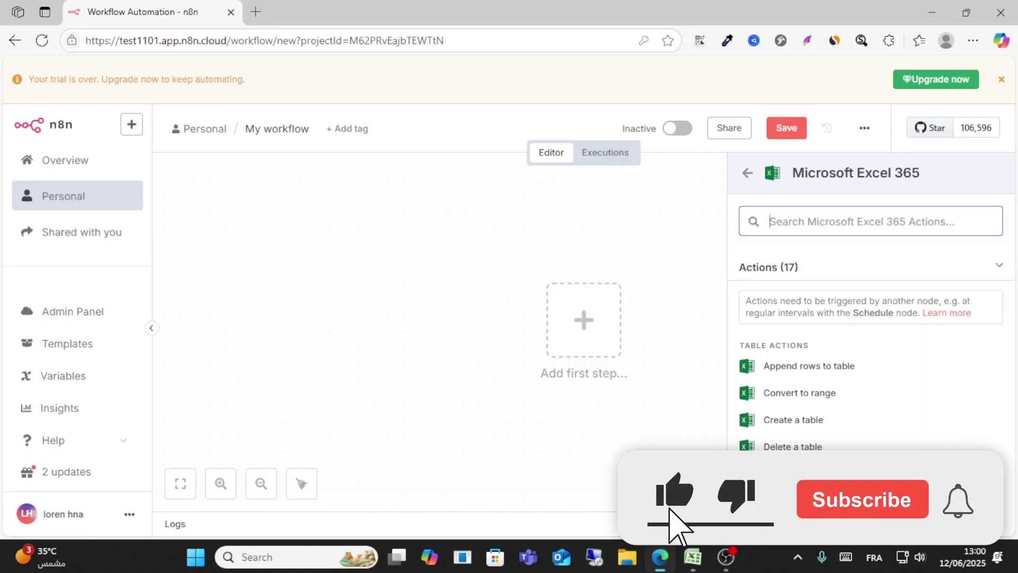
left_click(809, 427)
left_click(464, 301)
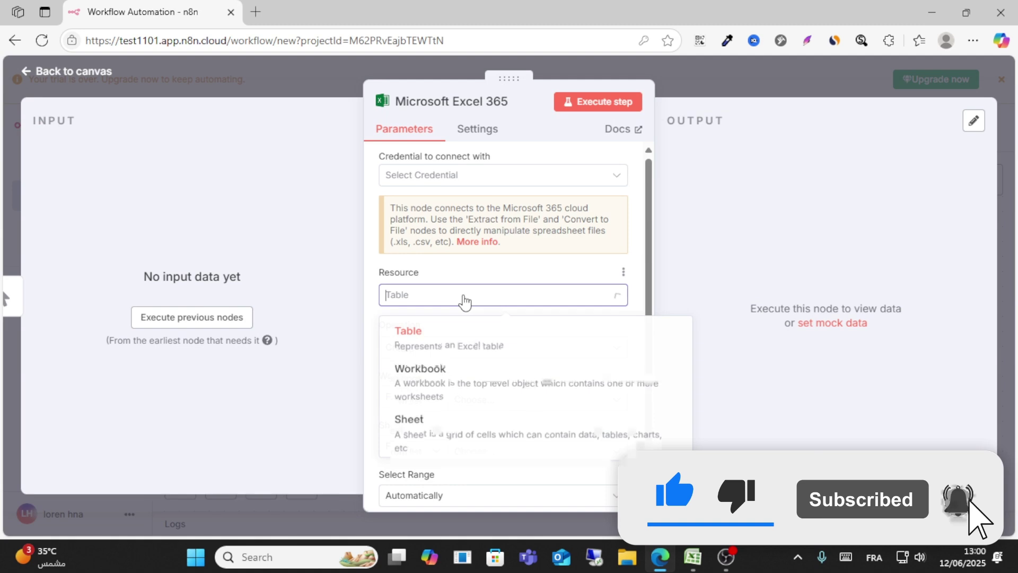
left_click(464, 300)
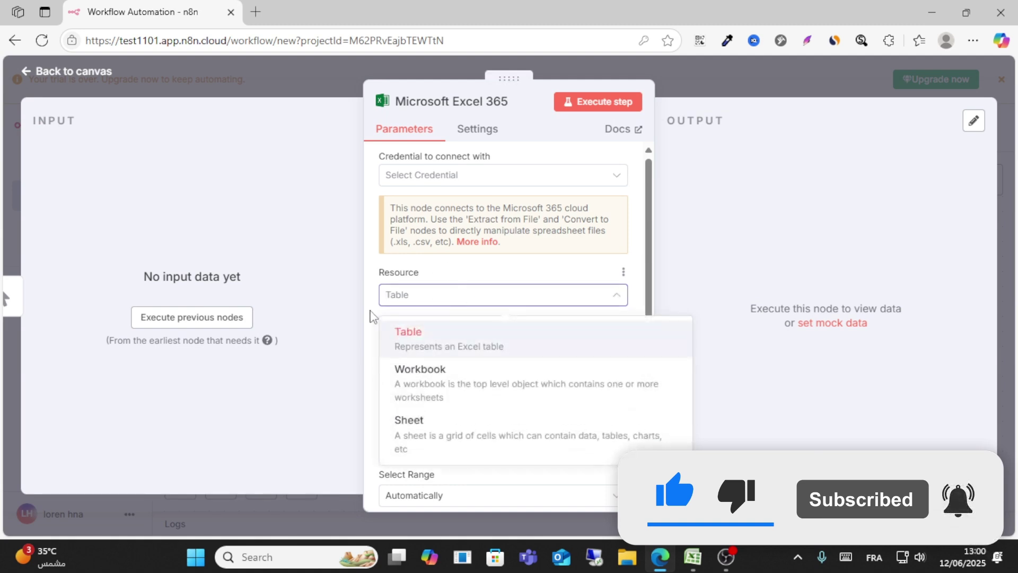
left_click(473, 342)
left_click(416, 185)
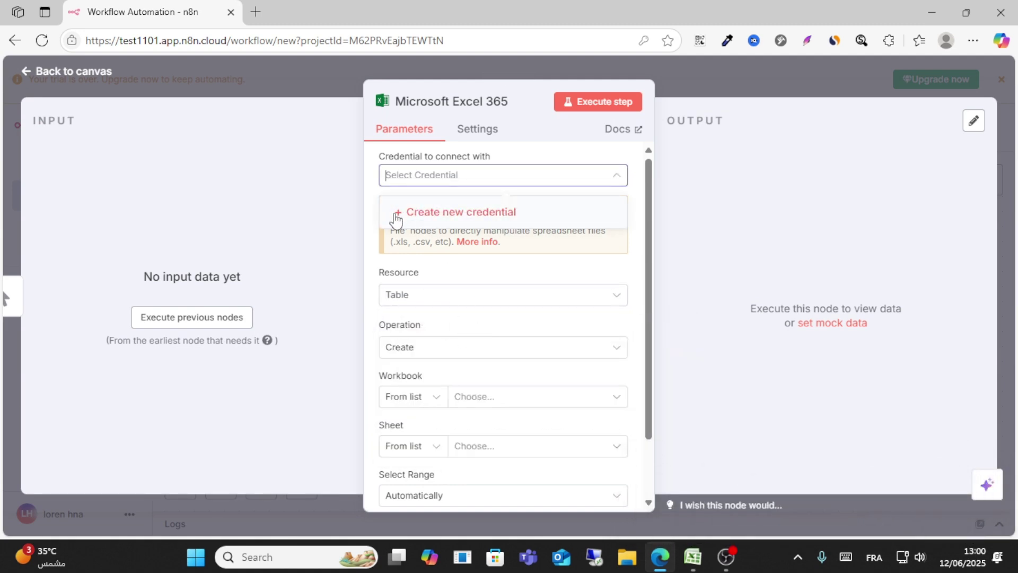
Step: Start a new Microsoft Excel credential, attempt the account connection, then close the sign-in window
left_click(434, 213)
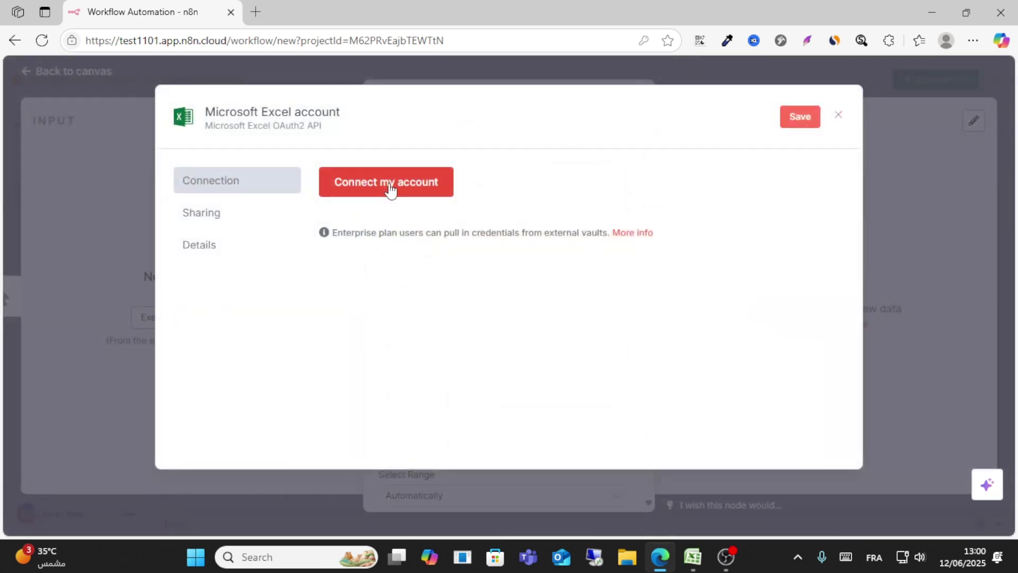
left_click(340, 187)
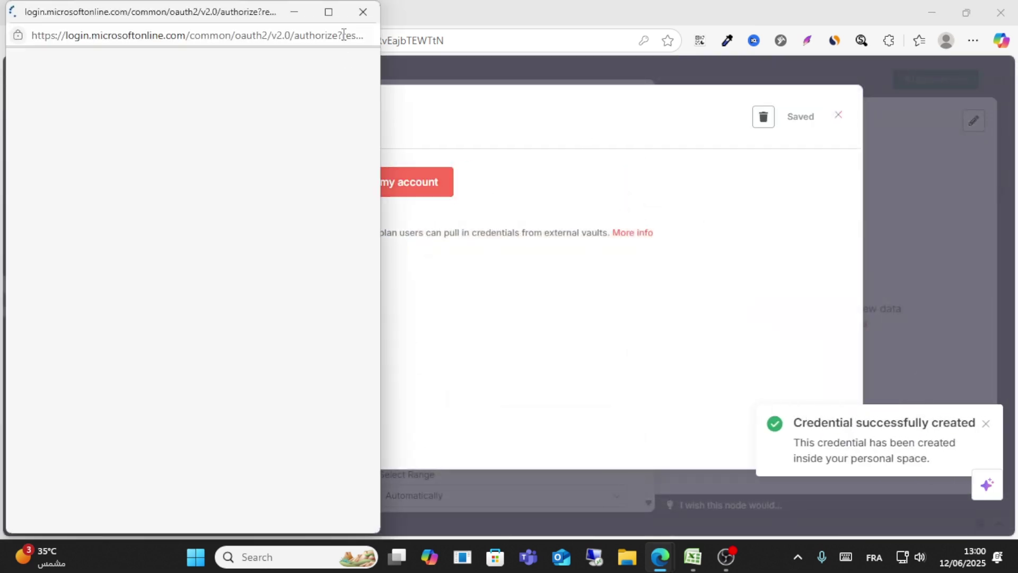
left_click(352, 59)
left_click(367, 16)
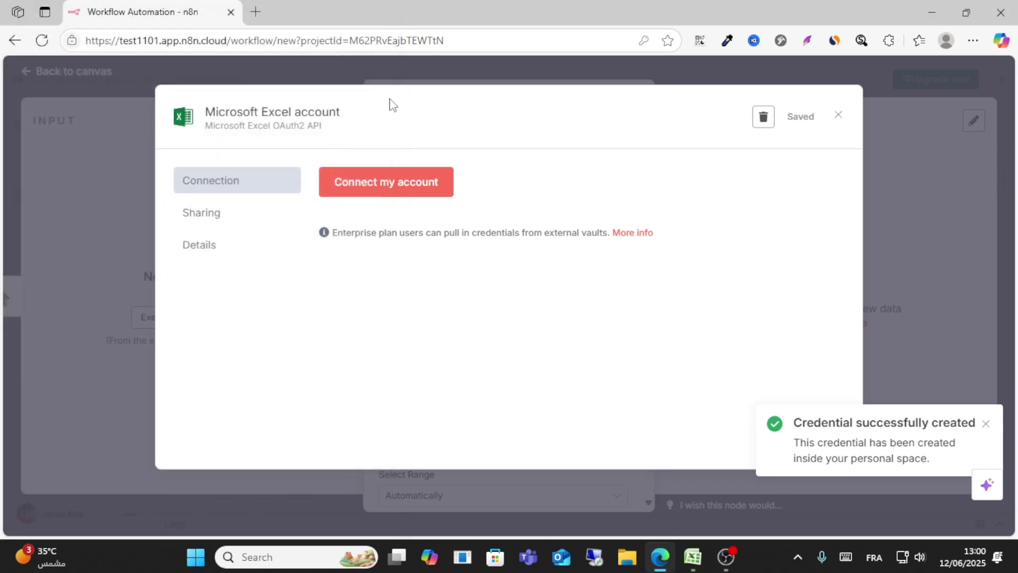
Step: Delete the unconnected Microsoft Excel account credential and return to the node's Resource setting
left_click(840, 117)
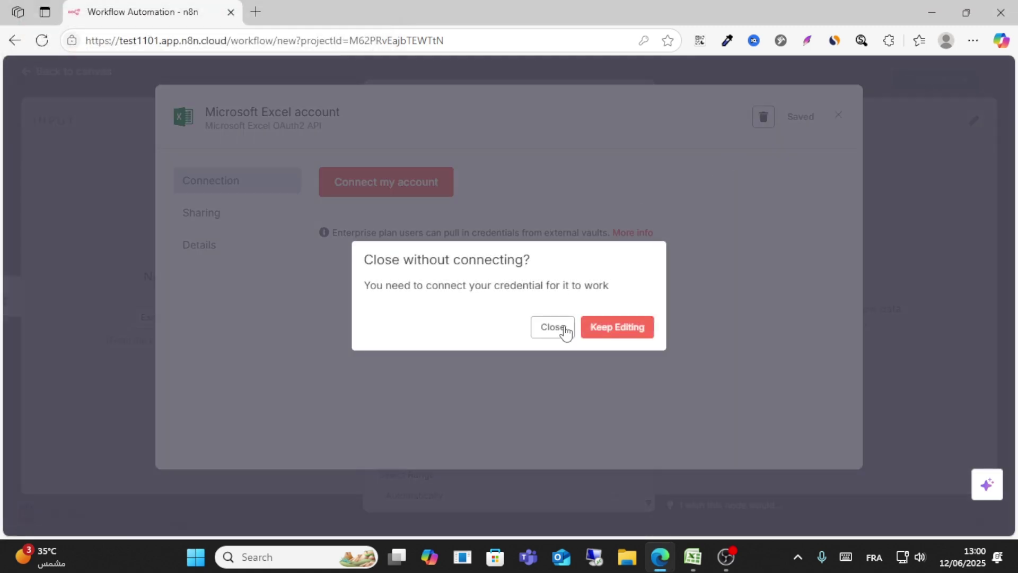
left_click(612, 326)
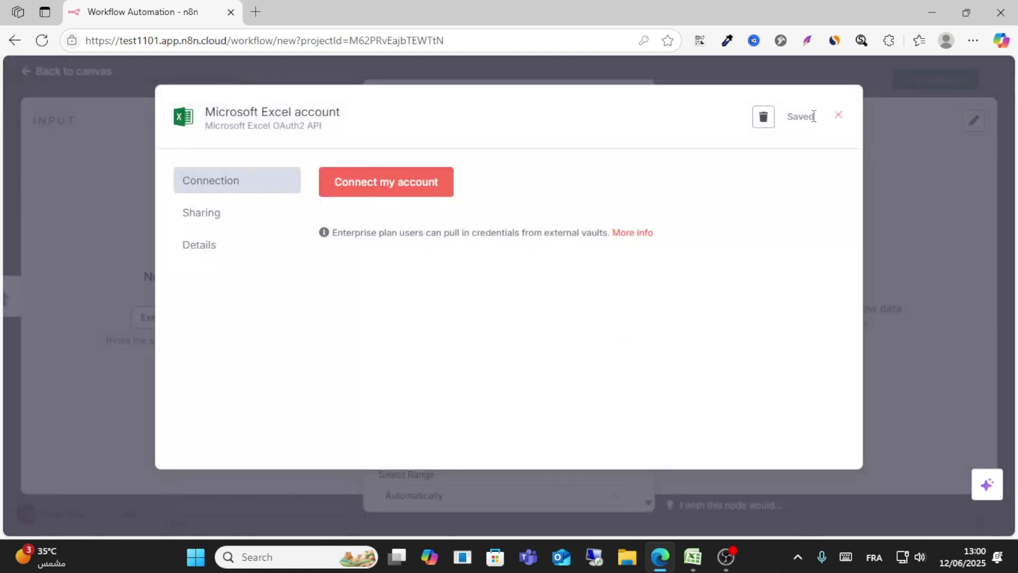
left_click(766, 120)
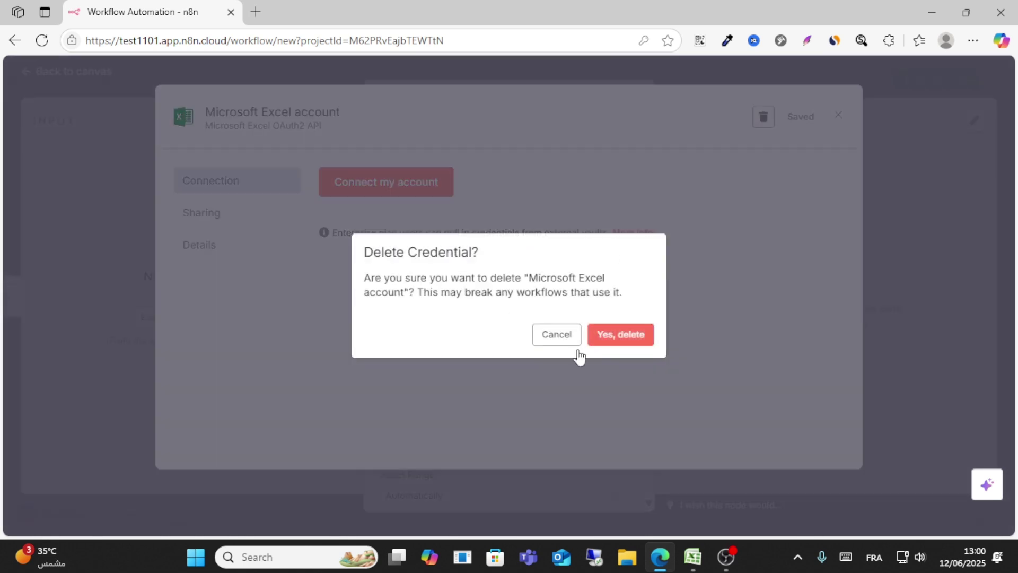
left_click(633, 335)
left_click(443, 296)
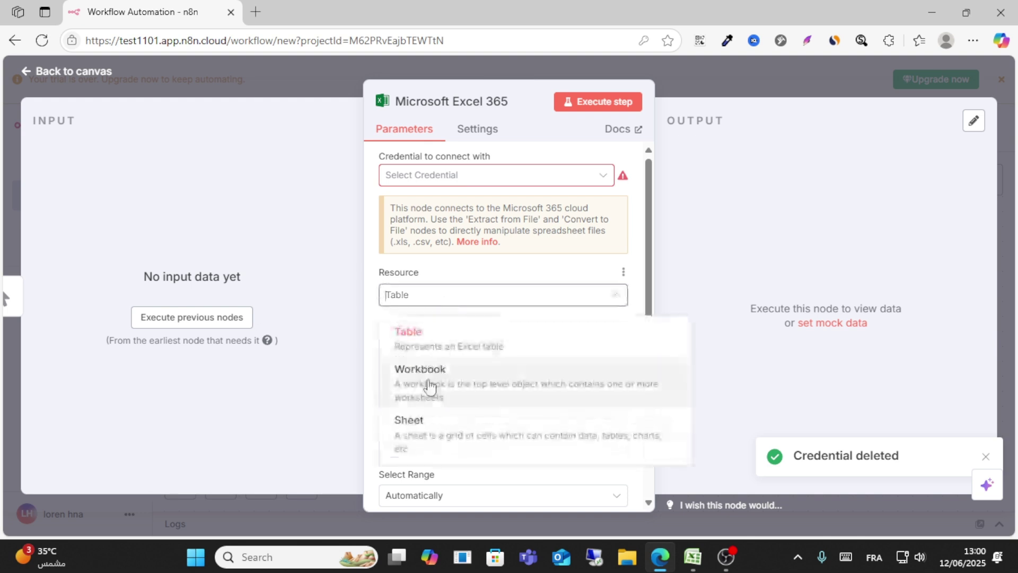
Step: Set the node's Resource to Sheet, giving Operation Get Many with Limit 100
left_click(470, 429)
scroll(495, 350, "down", 1)
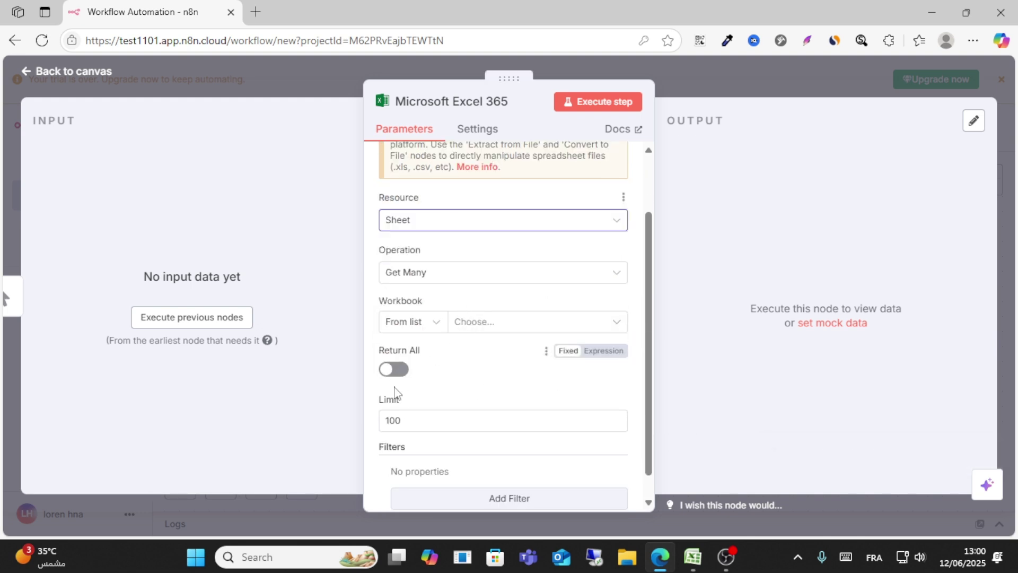
scroll(514, 422, "down", 1)
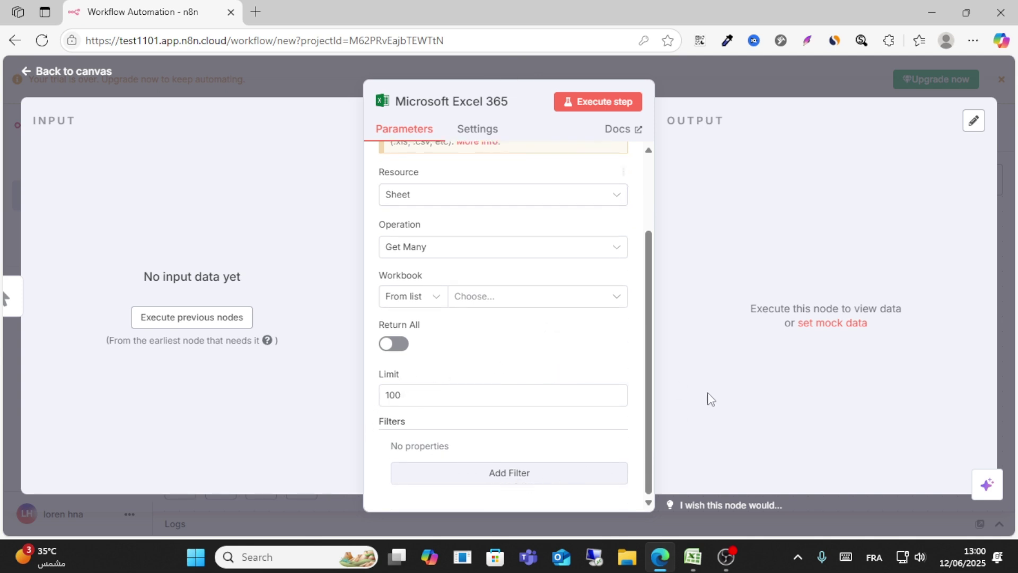
scroll(510, 338, "up", 3)
scroll(538, 263, "up", 1)
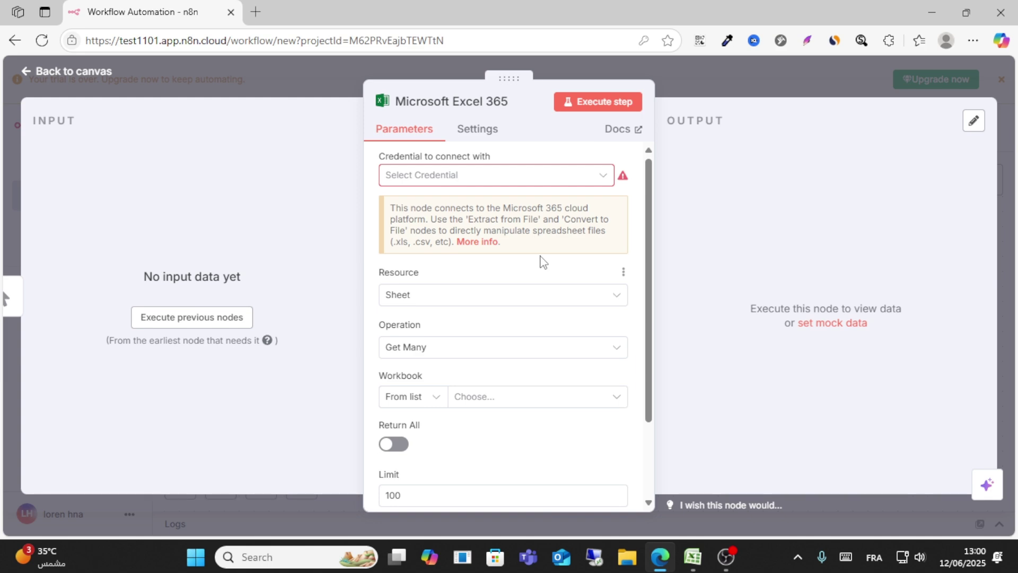
left_click(494, 175)
left_click(406, 213)
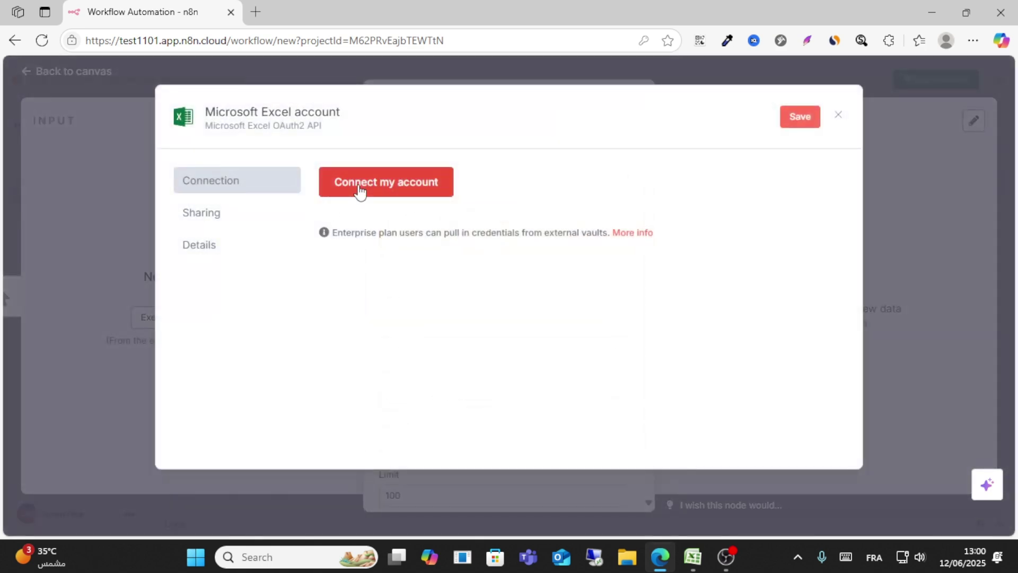
left_click(360, 190)
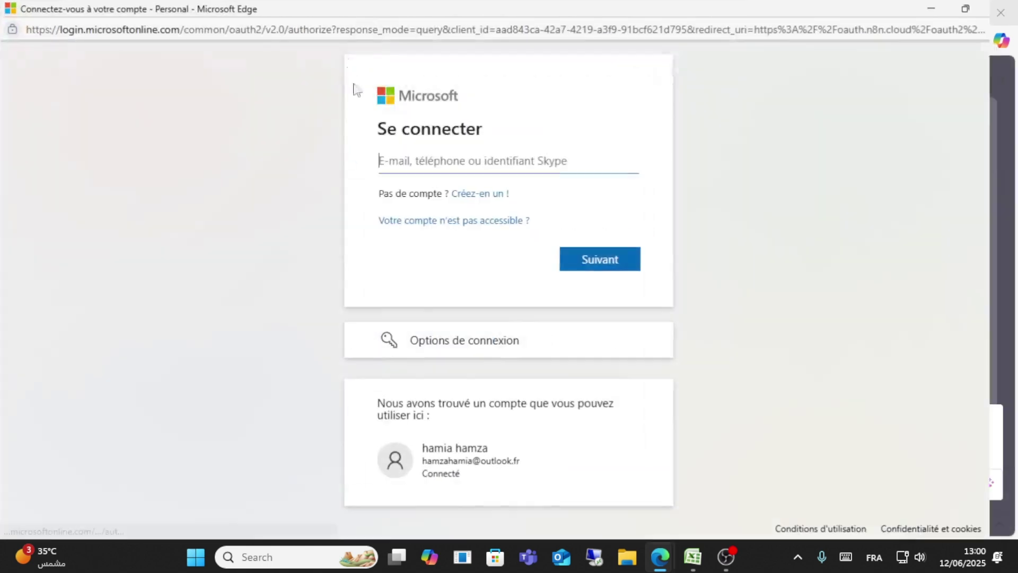
left_click(1001, 10)
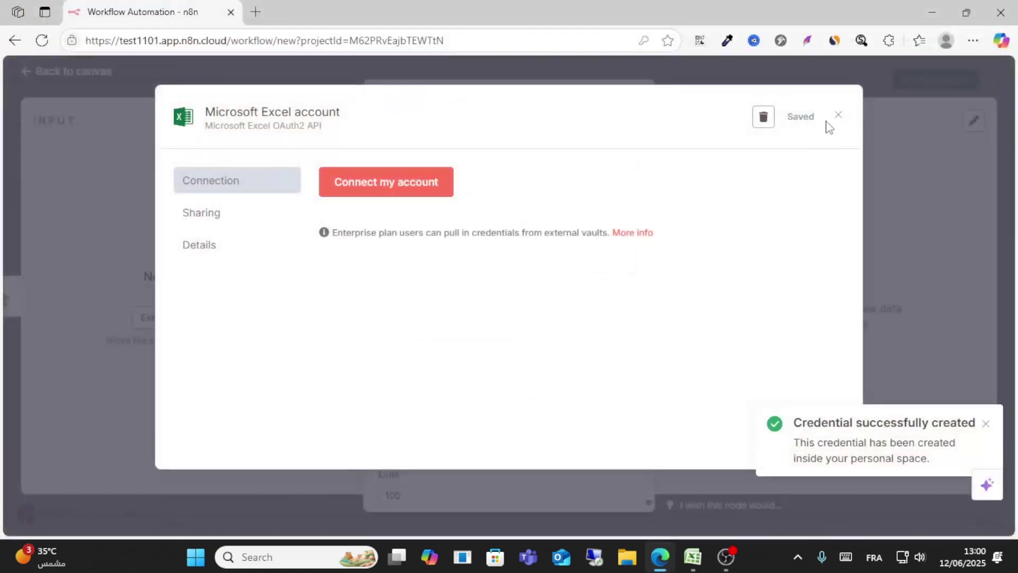
left_click(838, 116)
left_click(594, 338)
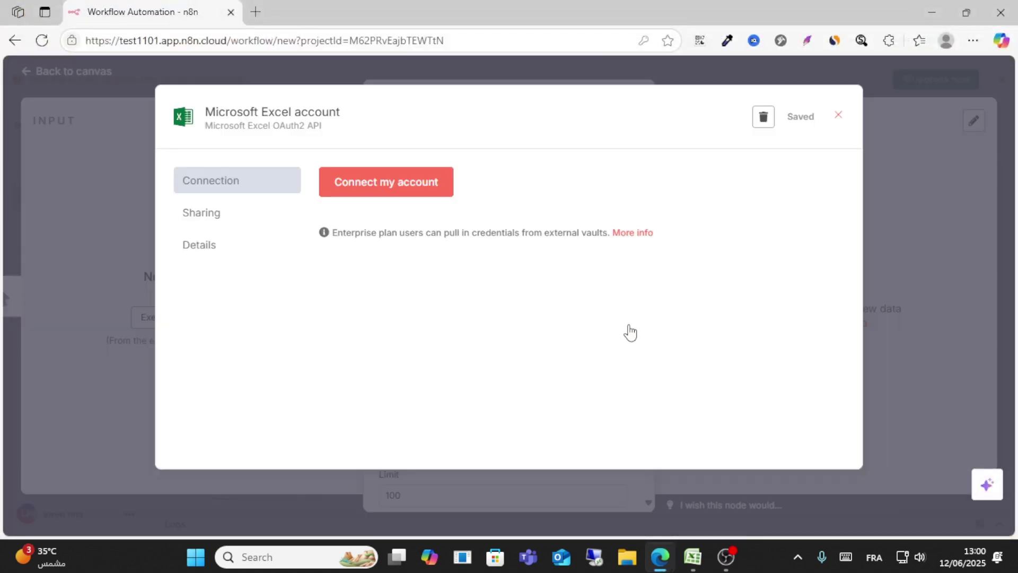
left_click(763, 117)
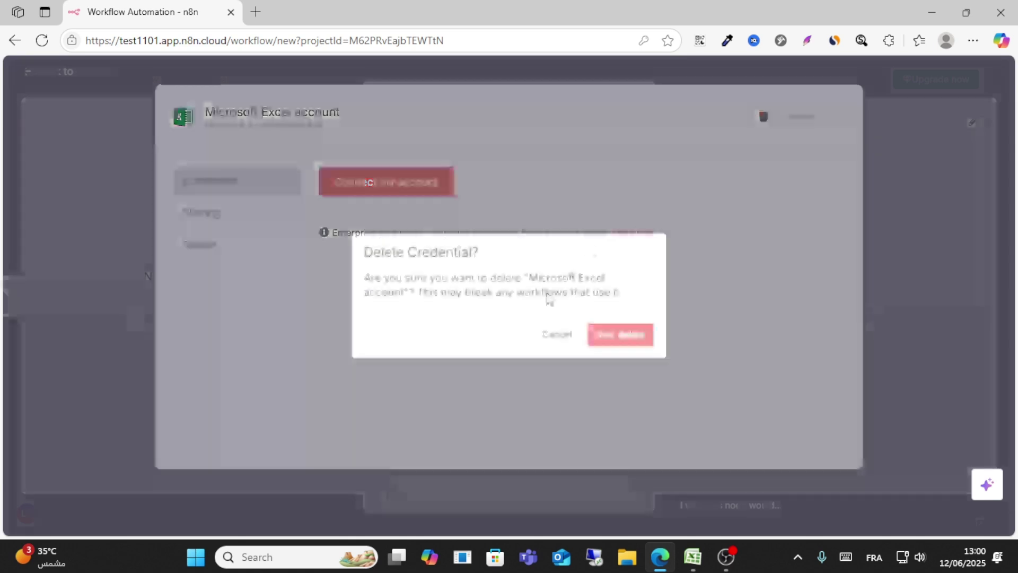
left_click(620, 338)
scroll(497, 390, "down", 1)
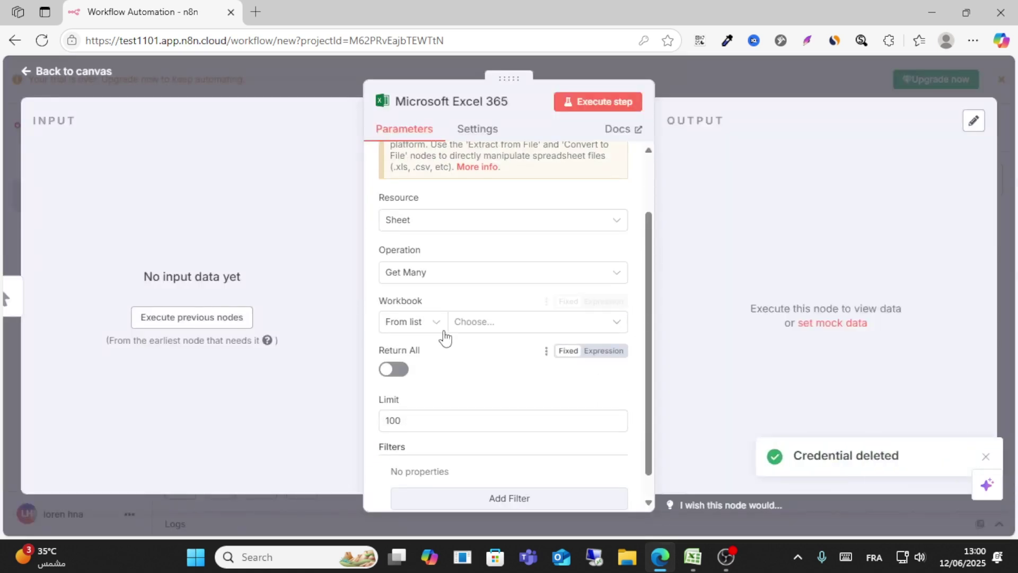
Step: Identify the Workbook By ID instead of From list and leave Limit at 100
left_click(532, 330)
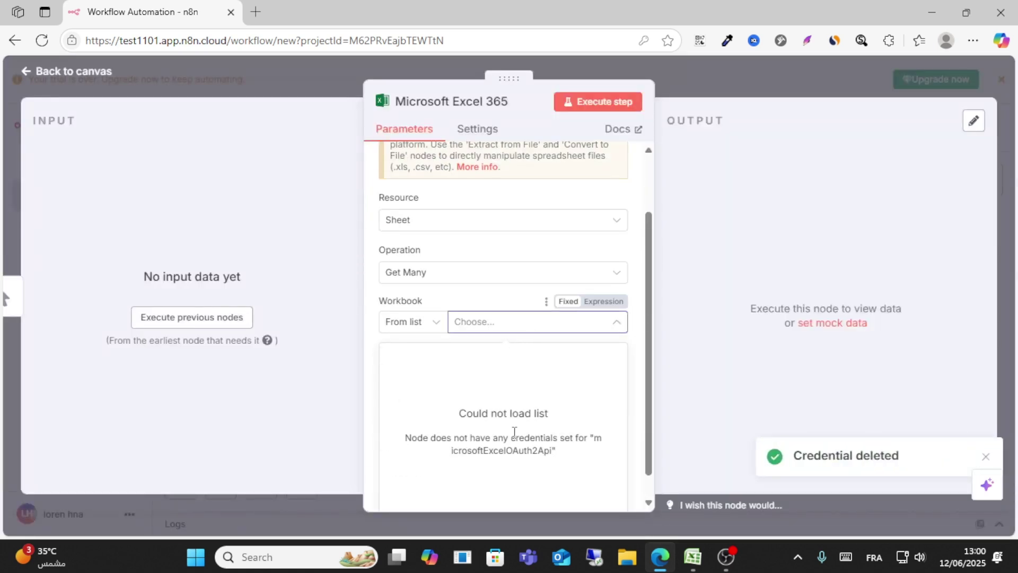
scroll(513, 432, "down", 1)
left_click(422, 296)
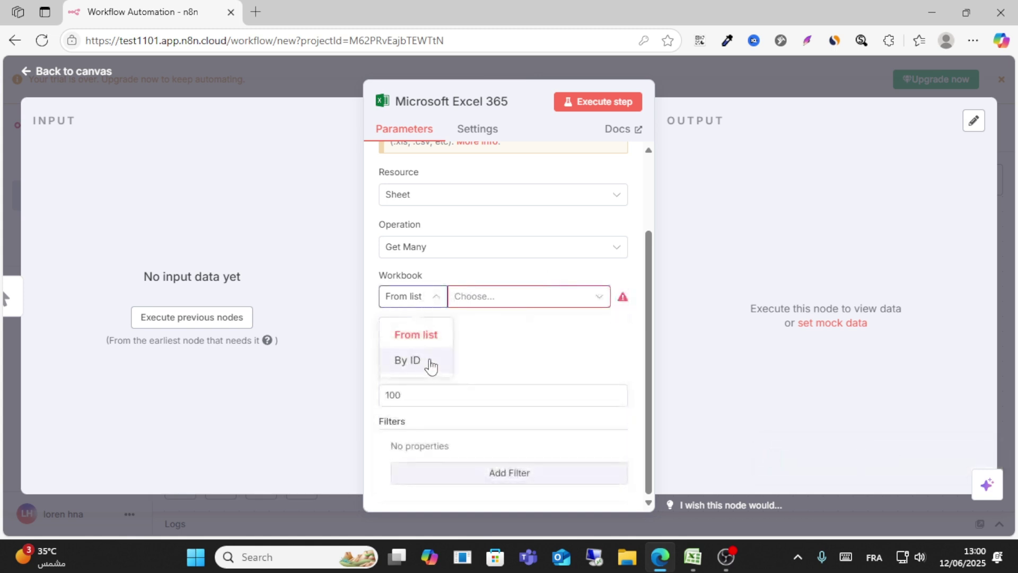
left_click(430, 365)
left_click_drag(421, 395, 356, 391)
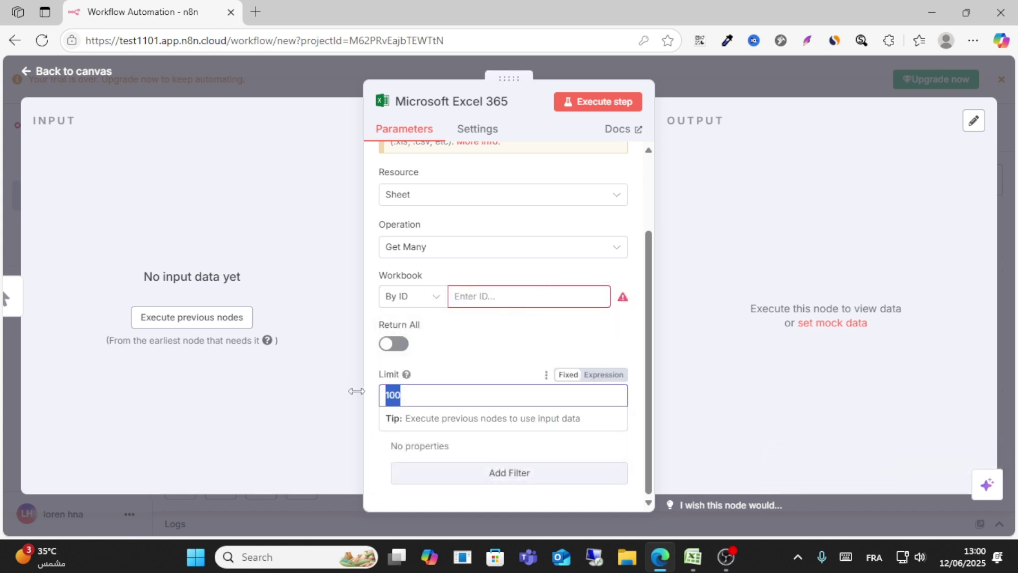
left_click(509, 473)
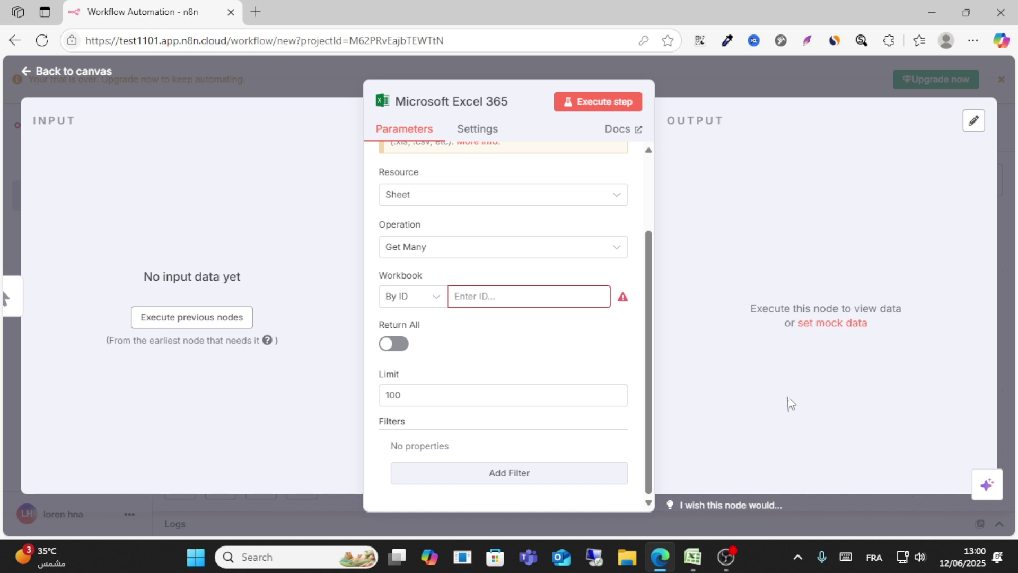